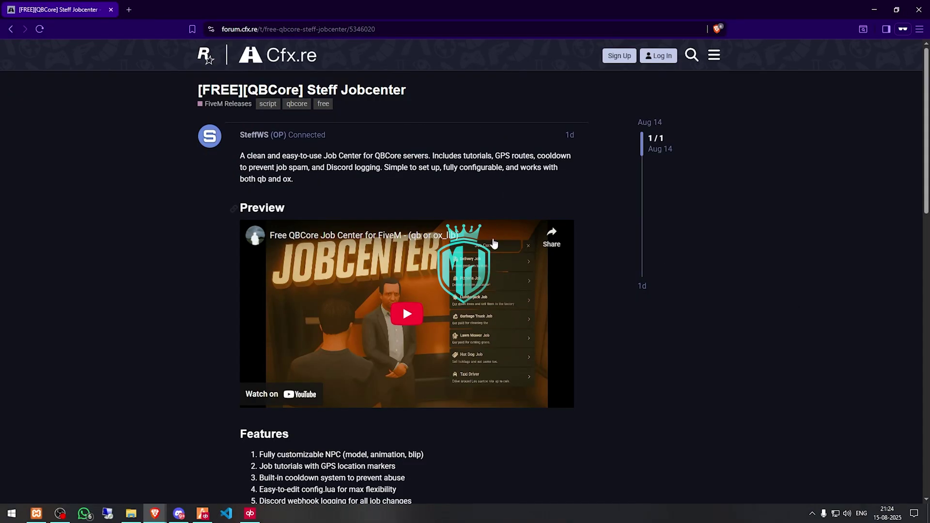
Open the steff_jobcenter GitHub repository linked in the forum post and download it as a ZIP.
scroll(498, 235, down, 10)
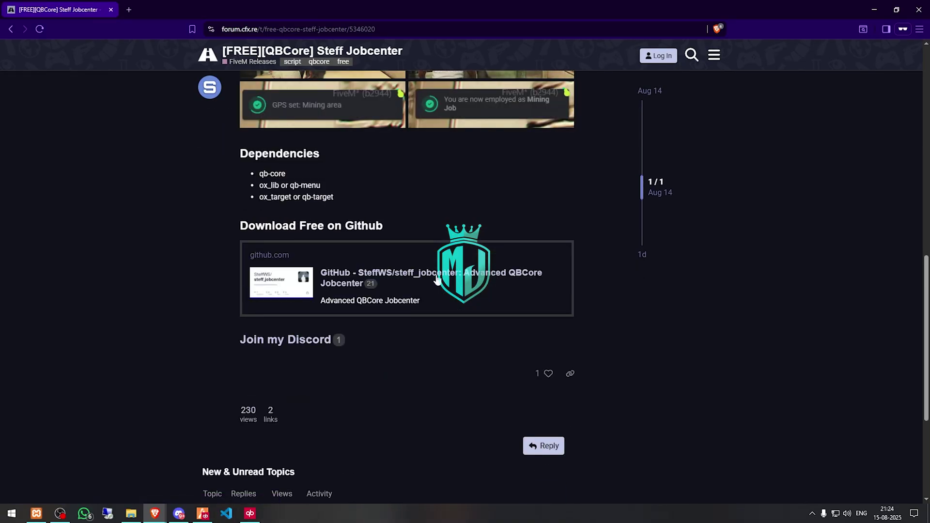
click(437, 279)
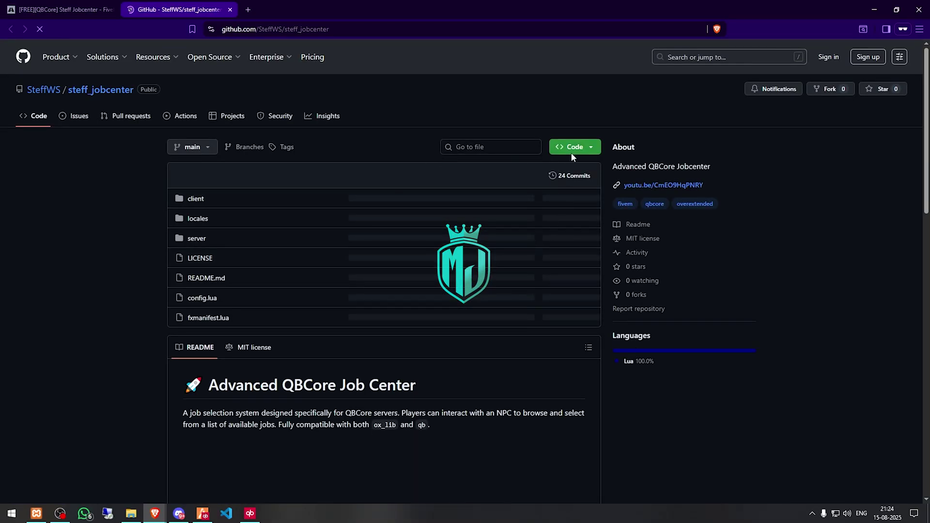
click(571, 151)
click(446, 270)
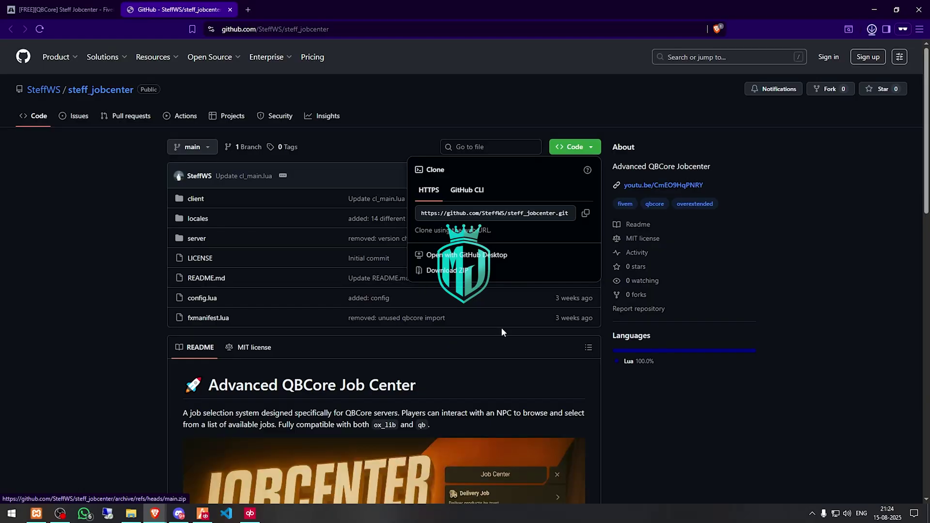
Open the downloaded ZIP with File Explorer and copy the steff_jobcenter-main folder into the server's resources folder.
click(778, 87)
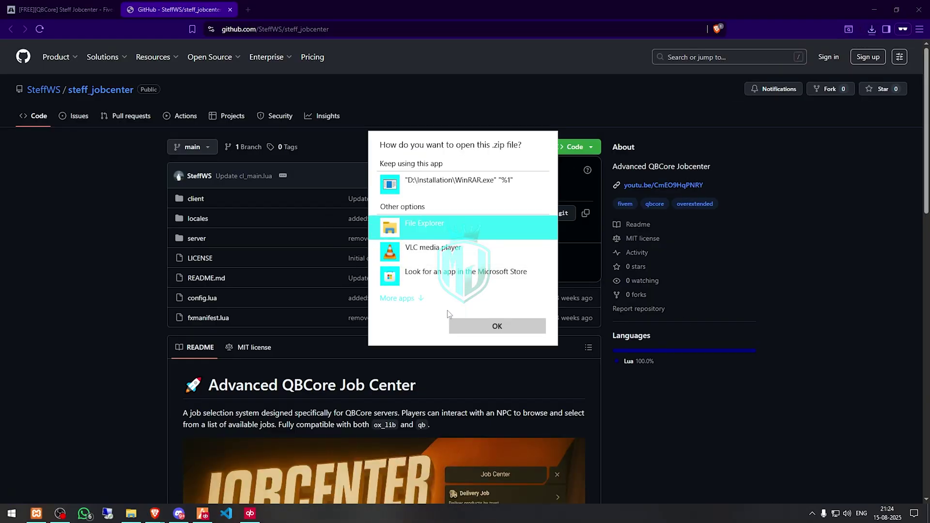
click(489, 325)
click(353, 236)
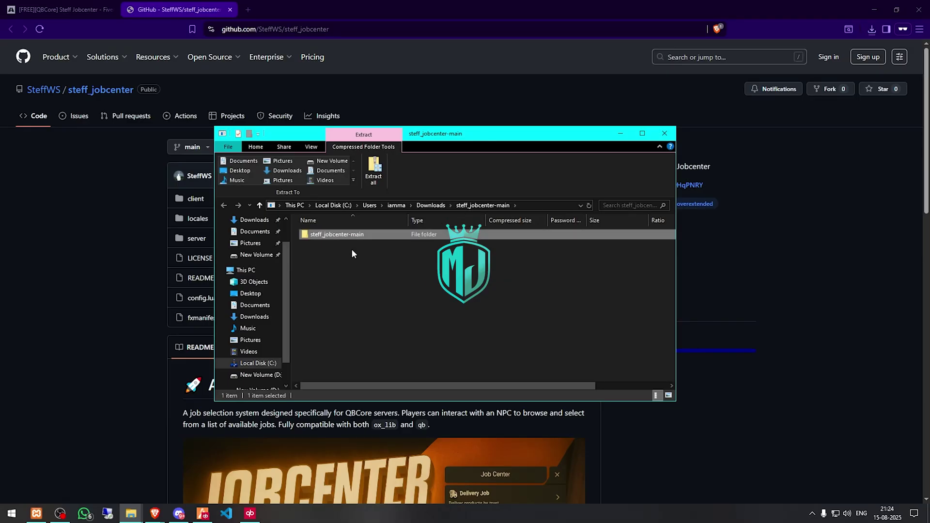
mouse_move(131, 515)
click(131, 473)
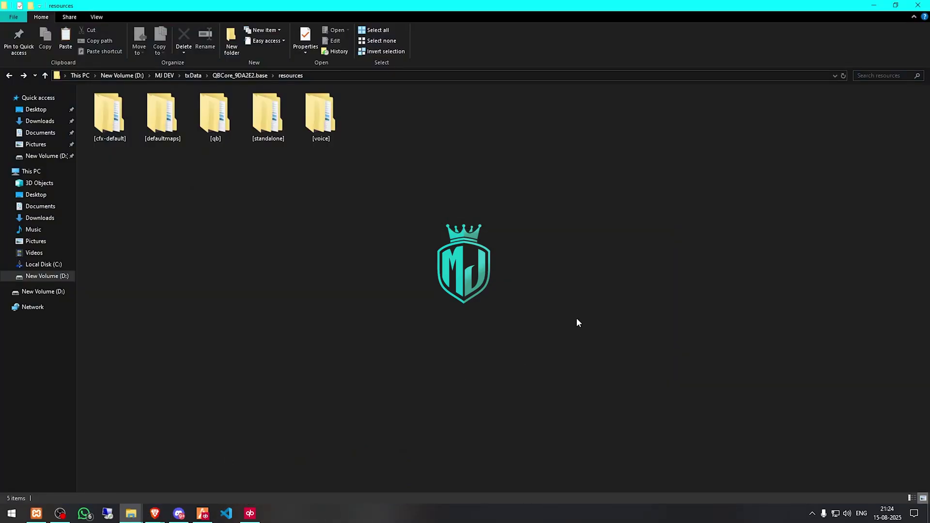
key(ctrl+v)
Rename the pasted folder to steff_jobcenter and open it.
key(F2)
key(BackSpace)
key(BackSpace)
key(BackSpace)
key(BackSpace)
key(Return)
key(Return)
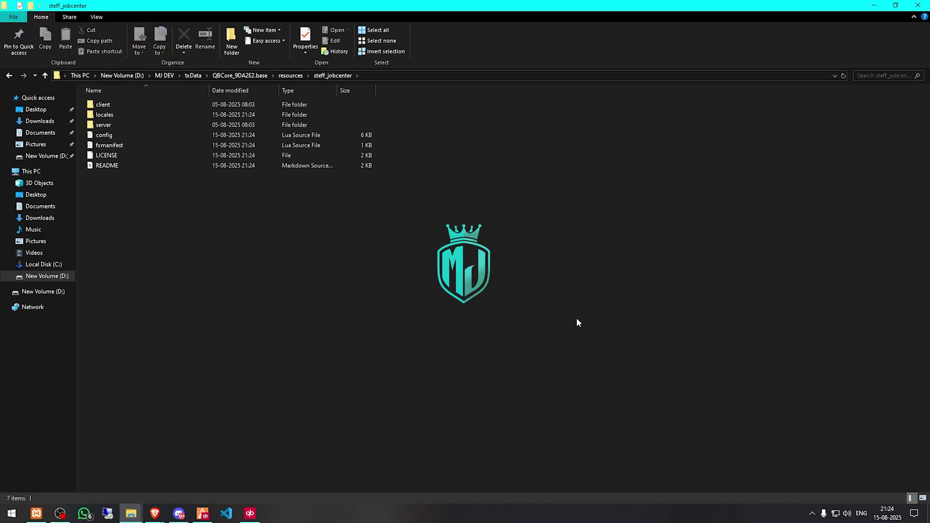
Open the script's config.lua and set Config.Interact to "qb-target".
double_click(229, 136)
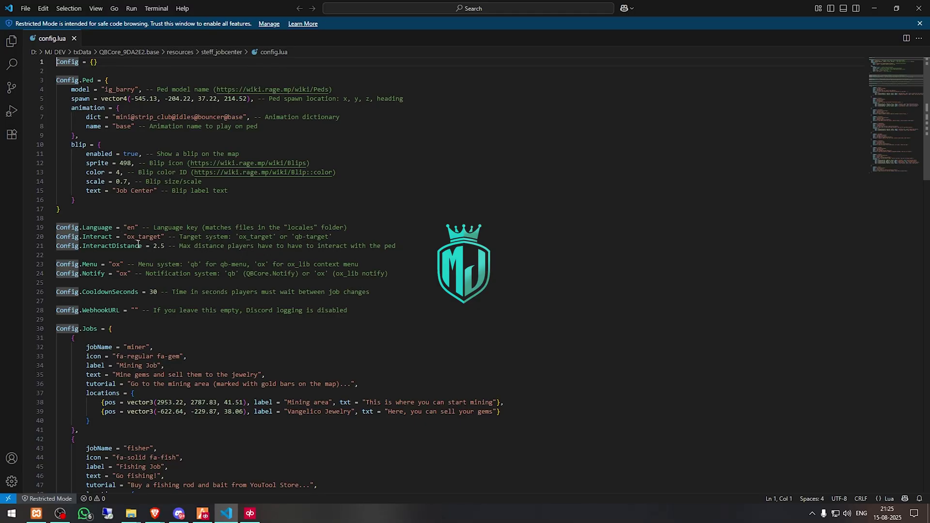
drag(127, 237, 138, 237)
text(qb-)
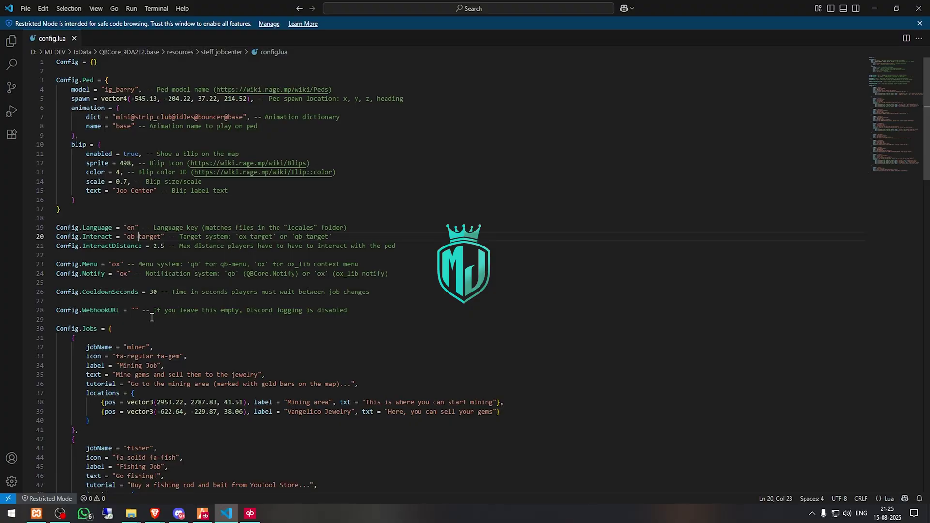
Review the Config.Jobs entries, including their tutorials and locations, down to the taxi job, and put the editor away.
scroll(196, 301, down, 6)
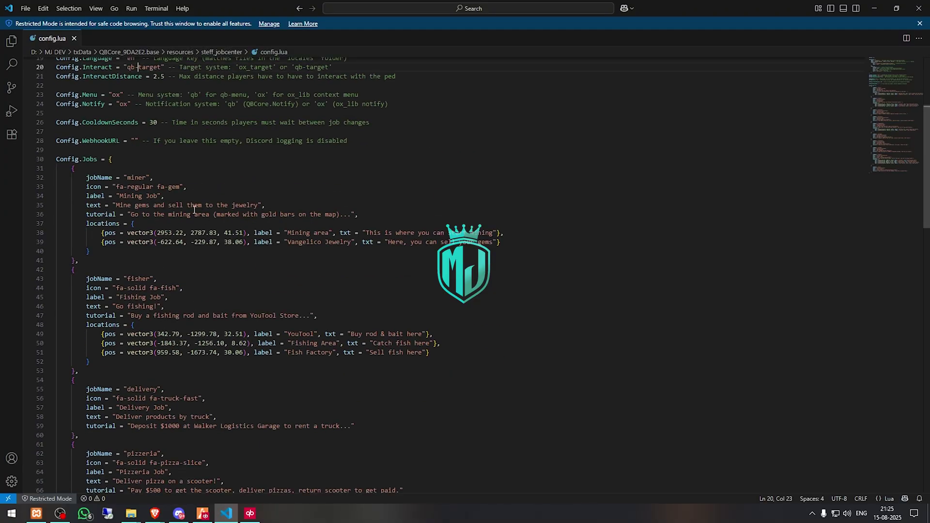
scroll(151, 293, down, 5)
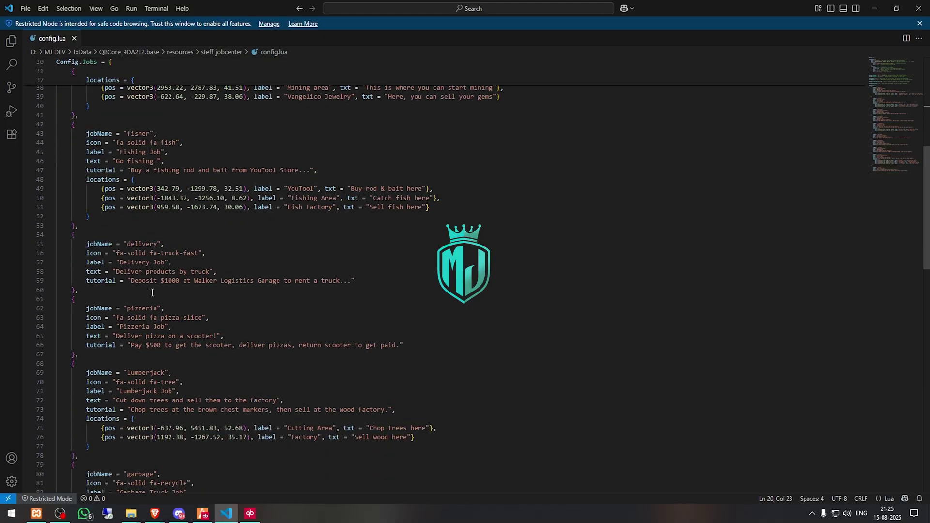
scroll(199, 249, down, 1)
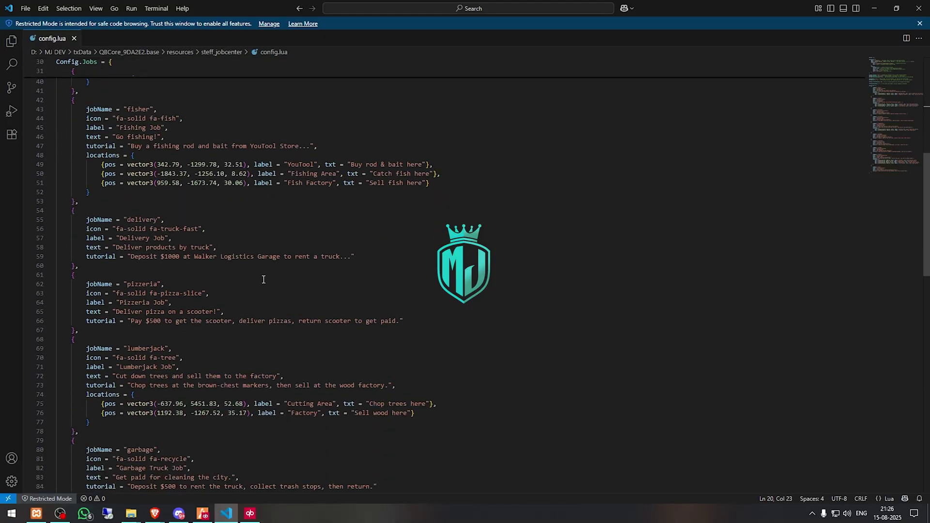
scroll(252, 276, down, 2)
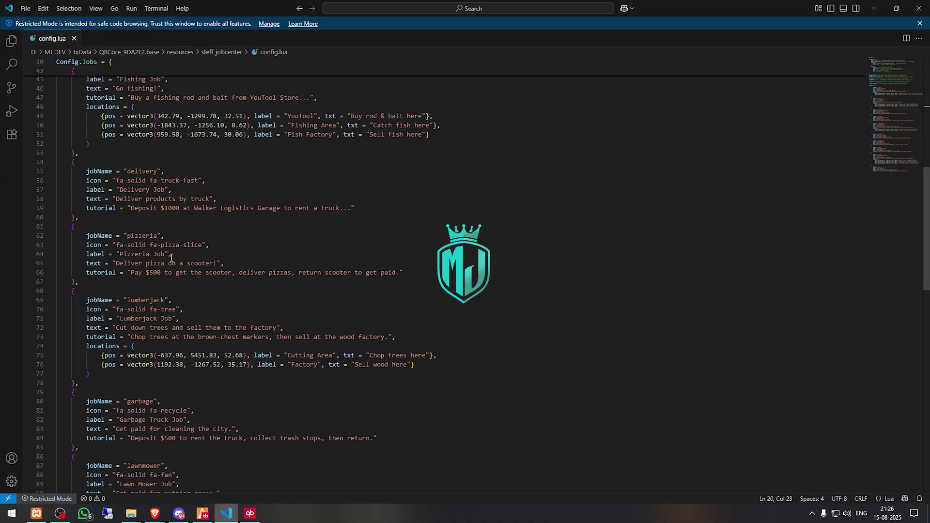
scroll(156, 181, down, 15)
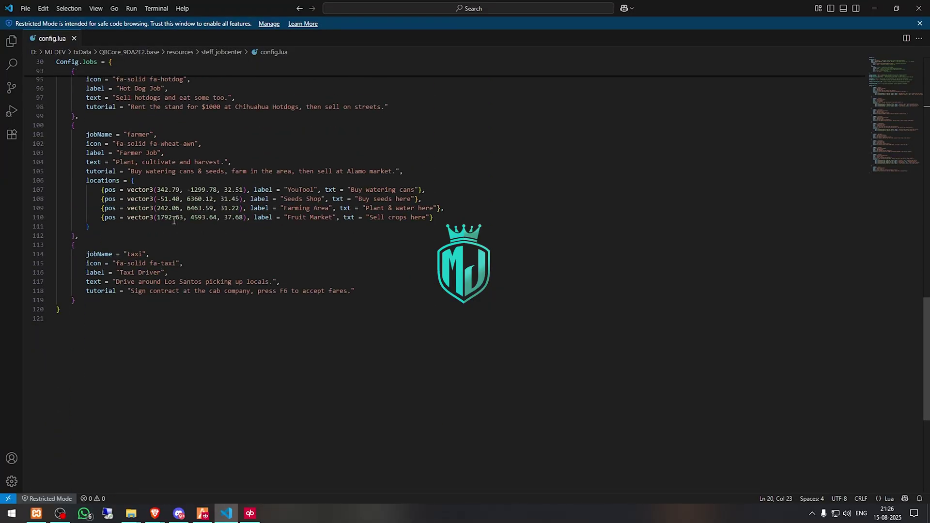
scroll(313, 242, up, 16)
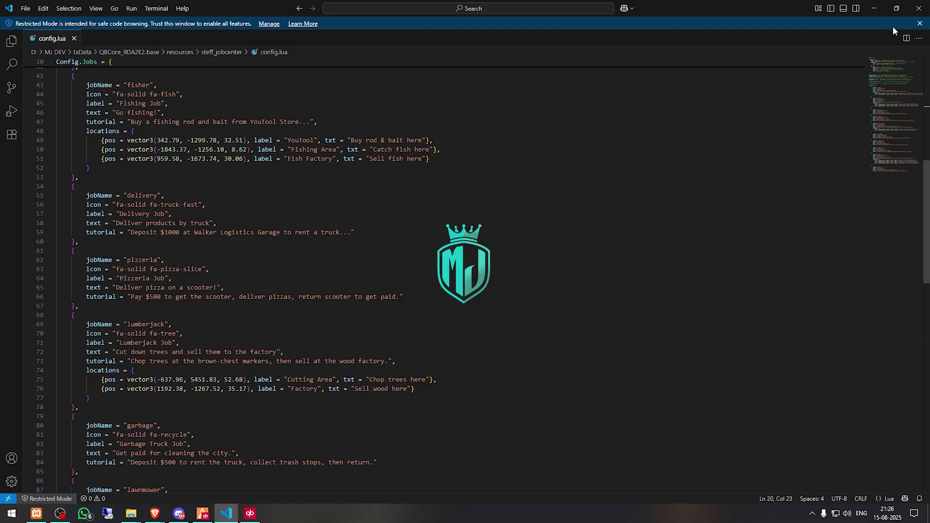
click(875, 8)
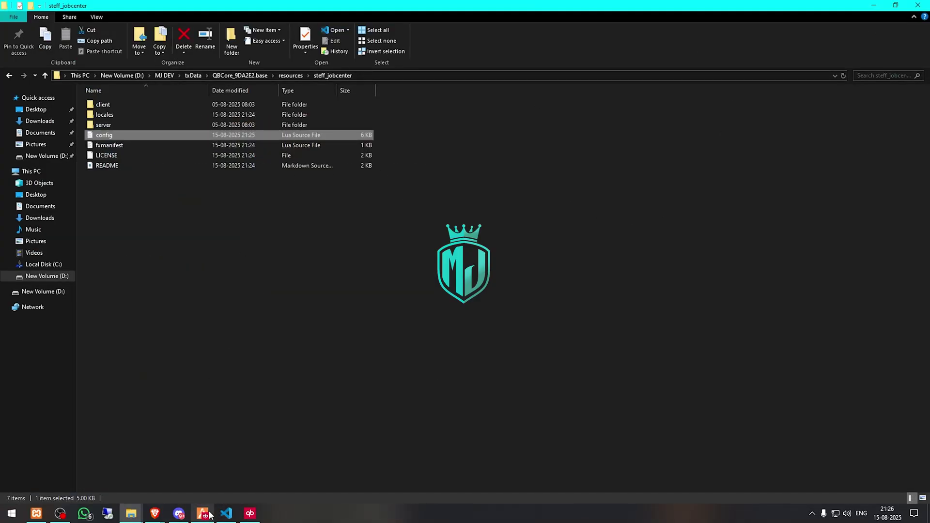
Switch to FiveM and run "refresh" and "ensure steff_jobcenter" in the console.
key(alt+Tab)
key(F8)
text(refresh)
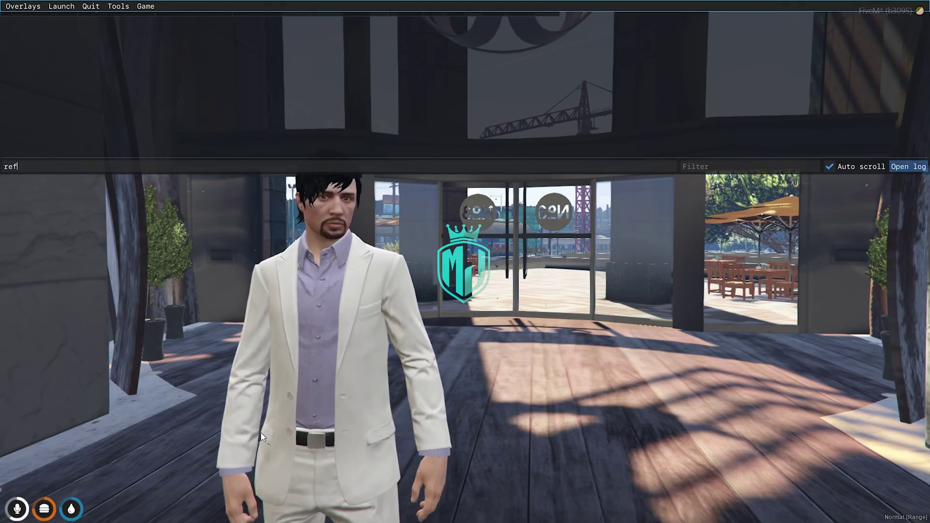
key(Return)
text(ensure steff_jobcenter)
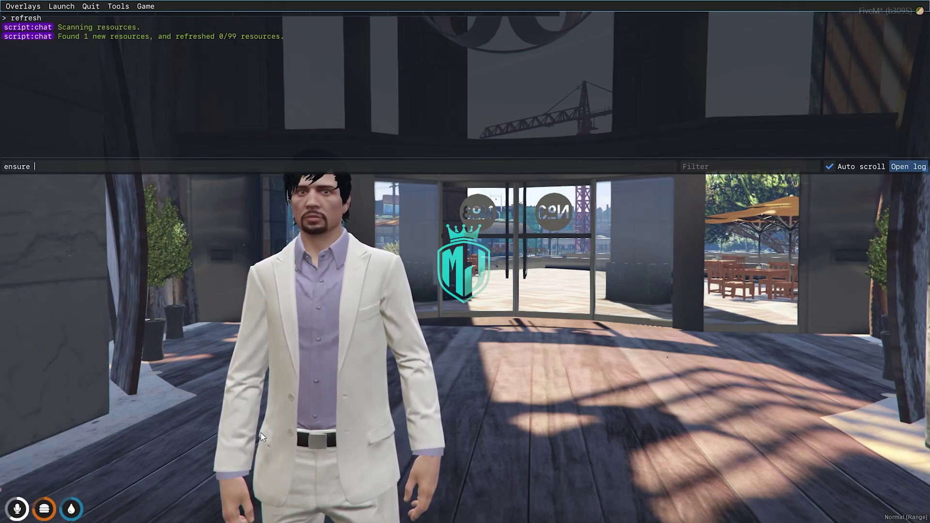
key(Return)
key(F8)
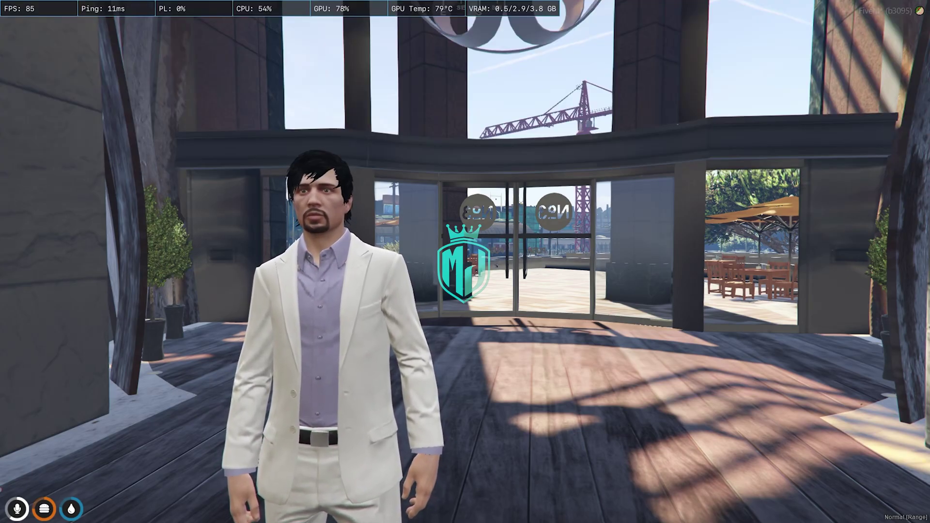
Set a map waypoint on the Job Center marker and teleport to it with the /tpm command.
key(w)
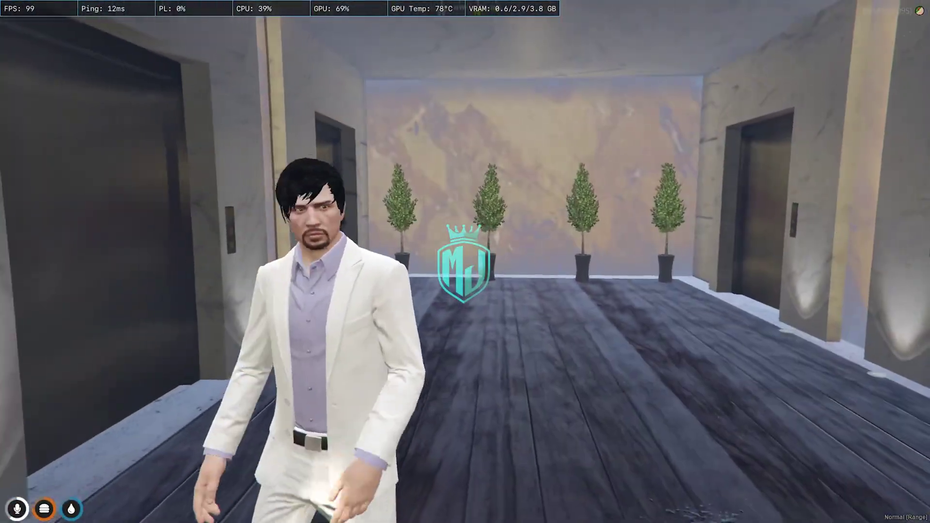
key(Escape)
click(457, 329)
scroll(457, 328, down, 4)
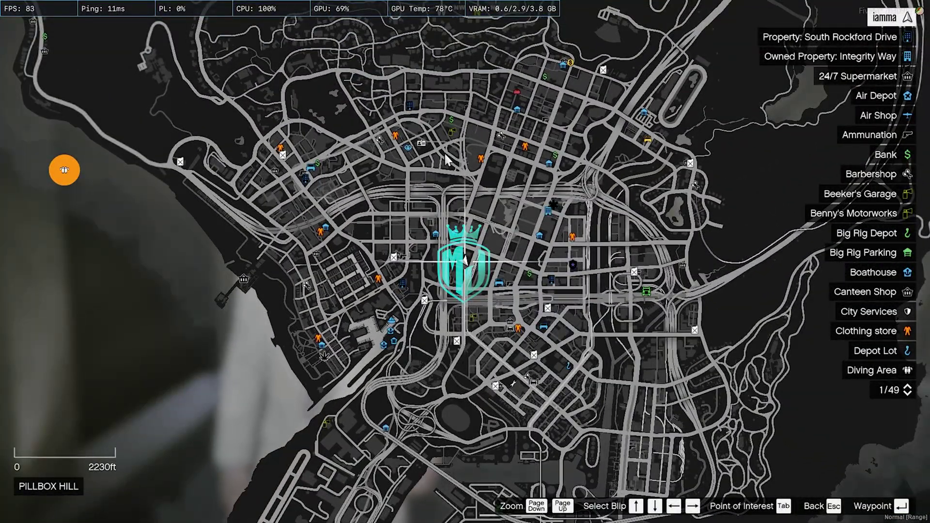
double_click(421, 144)
key(Escape)
key(Escape)
text(t/tpm)
key(Return)
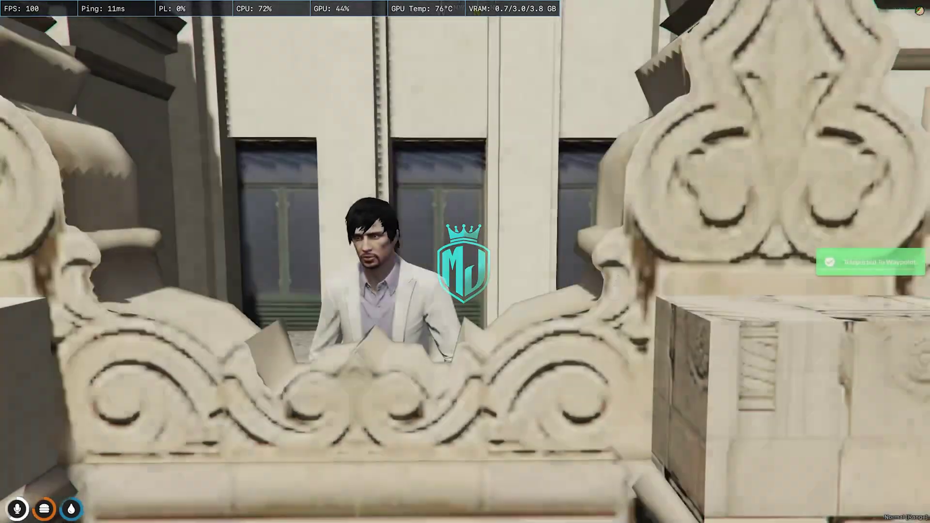
Use txAdmin's NoClip mode to get down to the Job Center entrance and return to the default player mode.
key(F1)
key(Return)
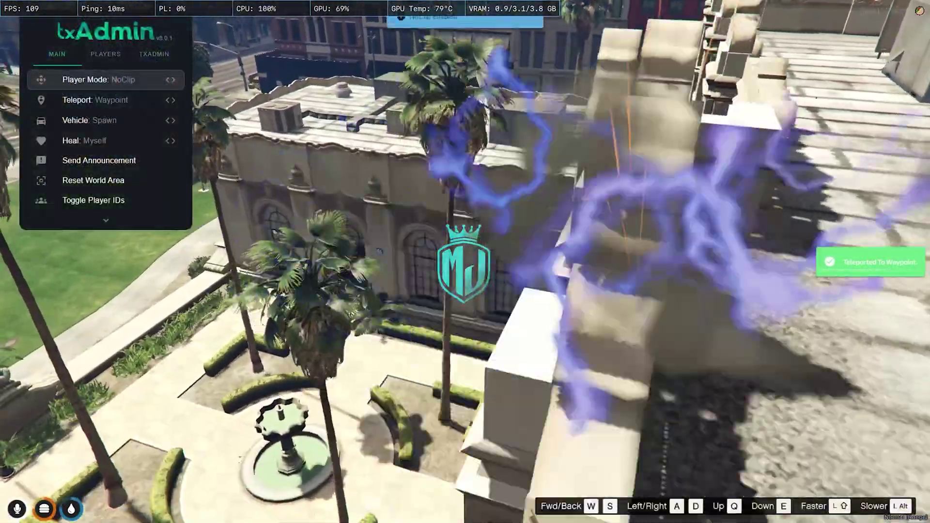
key(w)
key(Return)
key(BackSpace)
key(w)
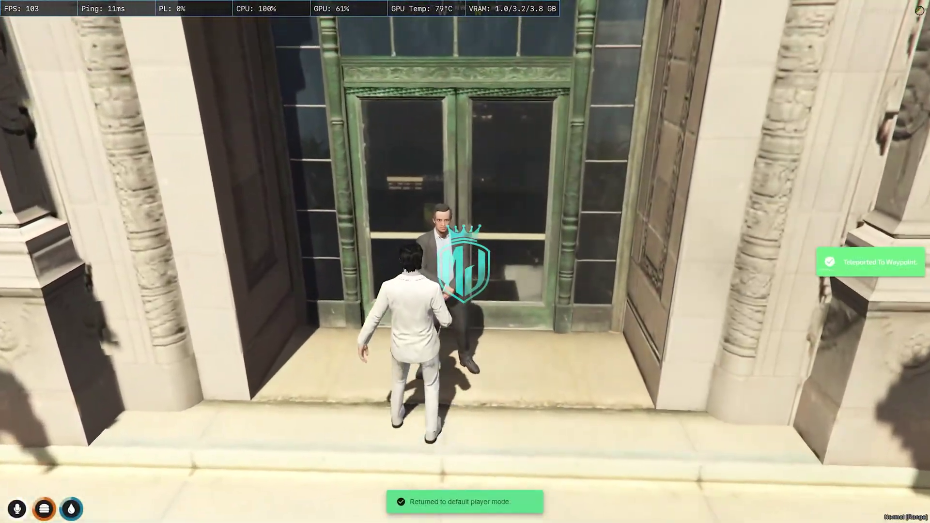
Target the NPC at the entrance, open the Job Center and accept the Lumberjack Job.
key(alt)
right_click(466, 262)
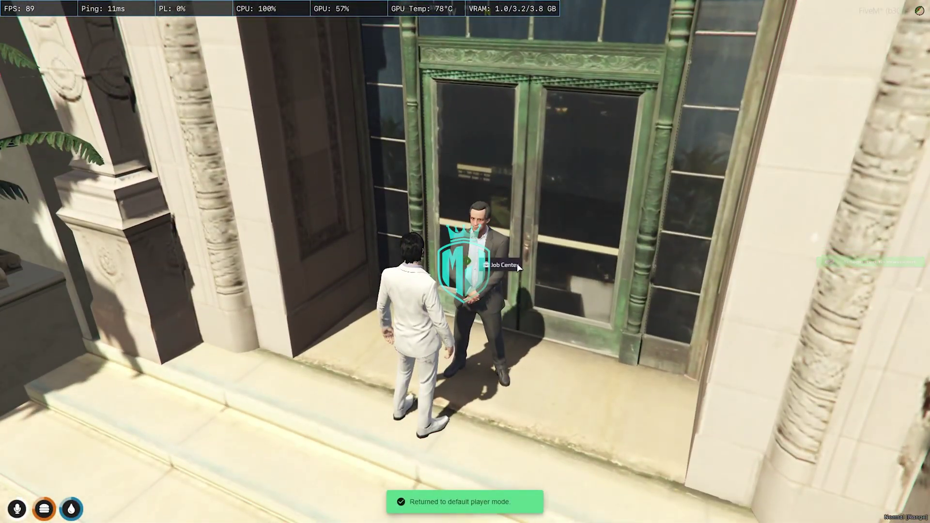
click(506, 265)
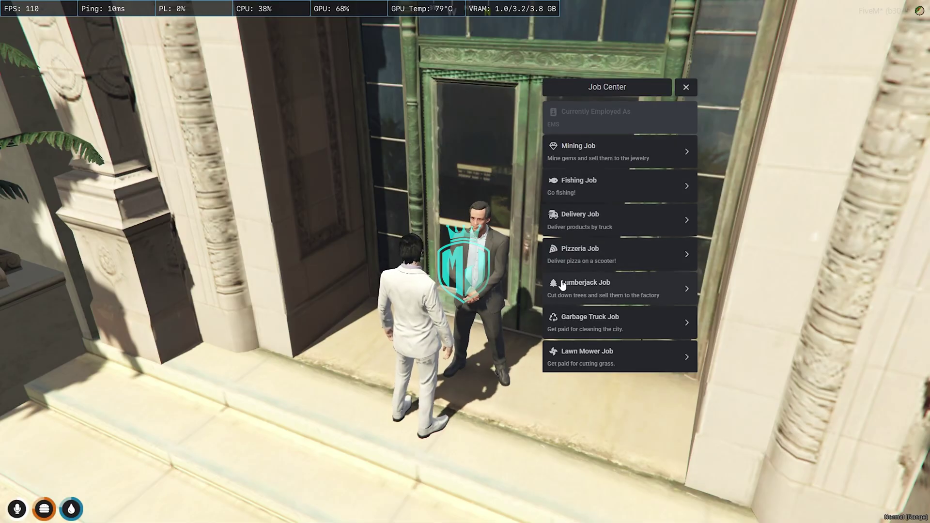
click(609, 296)
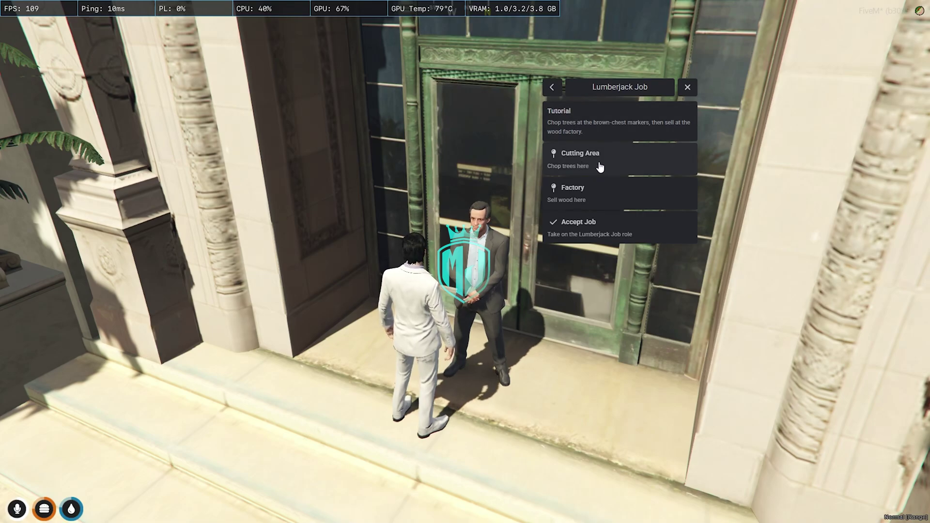
click(592, 231)
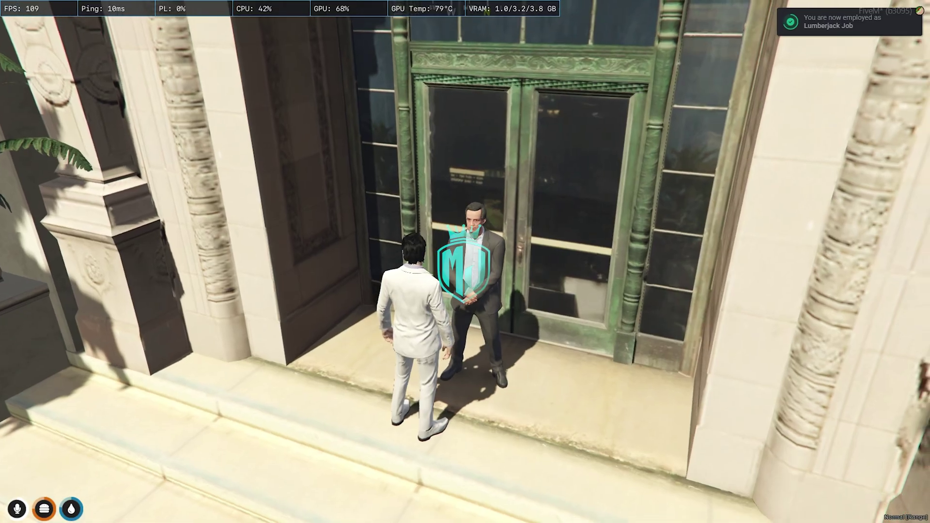
Reopen the Job Center and set the GPS to the Lumberjack Job's Factory.
key(e)
click(606, 294)
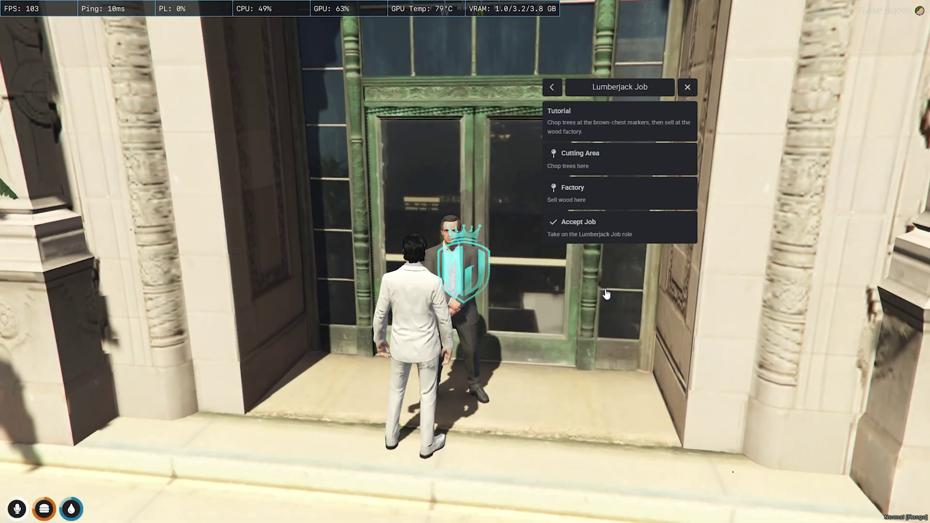
click(600, 196)
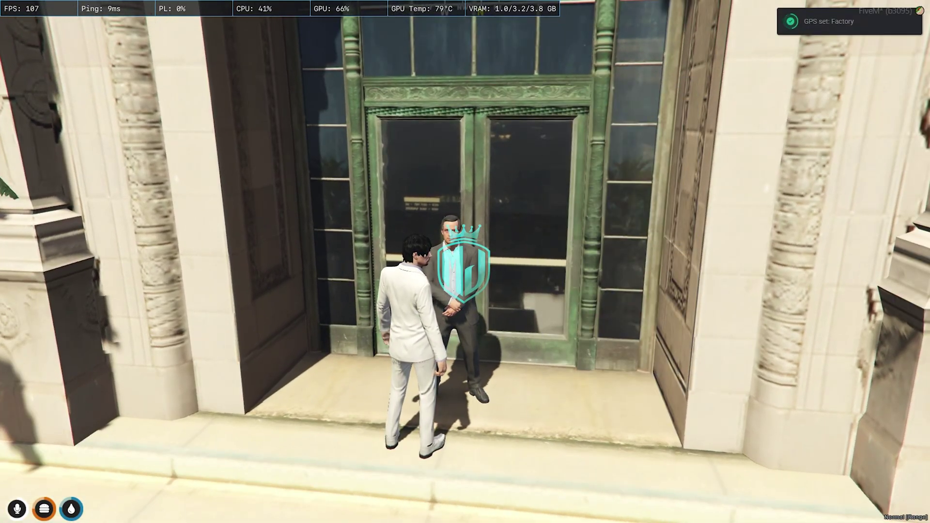
Examine the GPS route and the Factory waypoint on the map.
key(p)
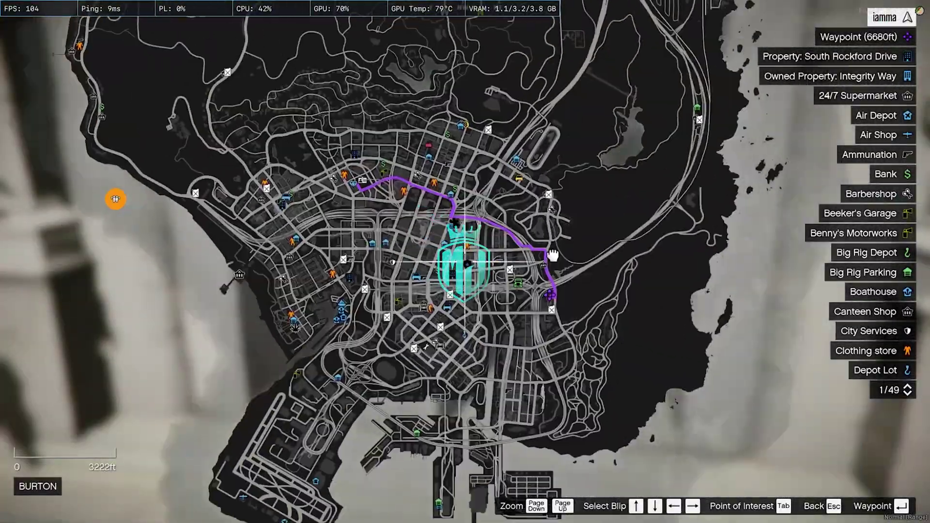
scroll(553, 256, up, 6)
drag(679, 335, 437, 230)
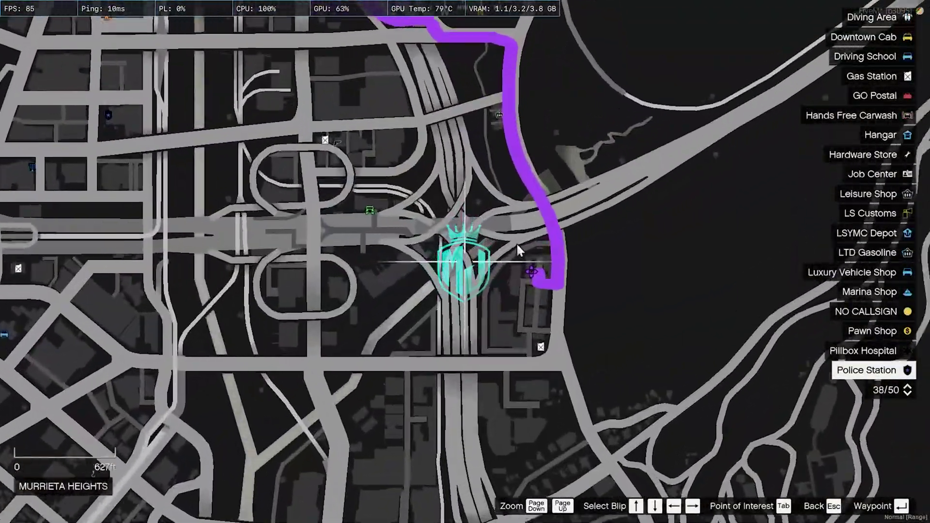
click(553, 276)
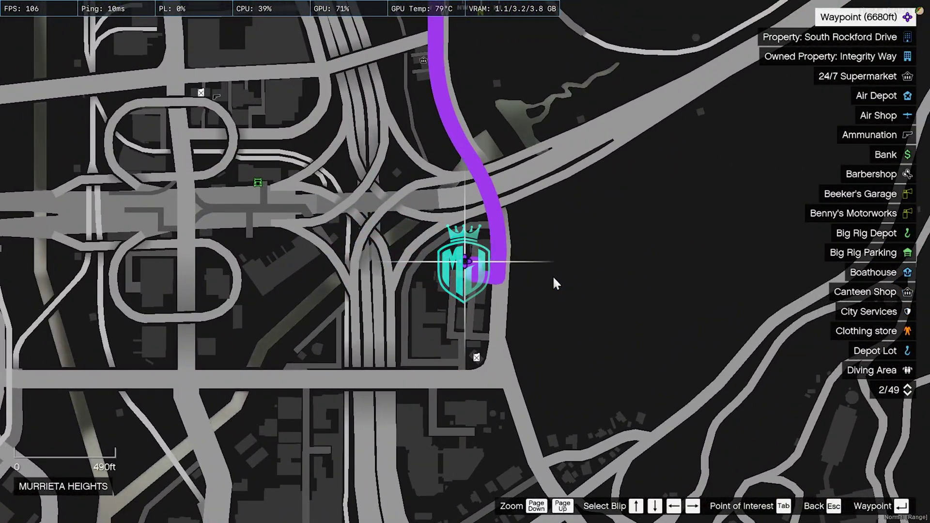
scroll(401, 251, down, 1)
key(Escape)
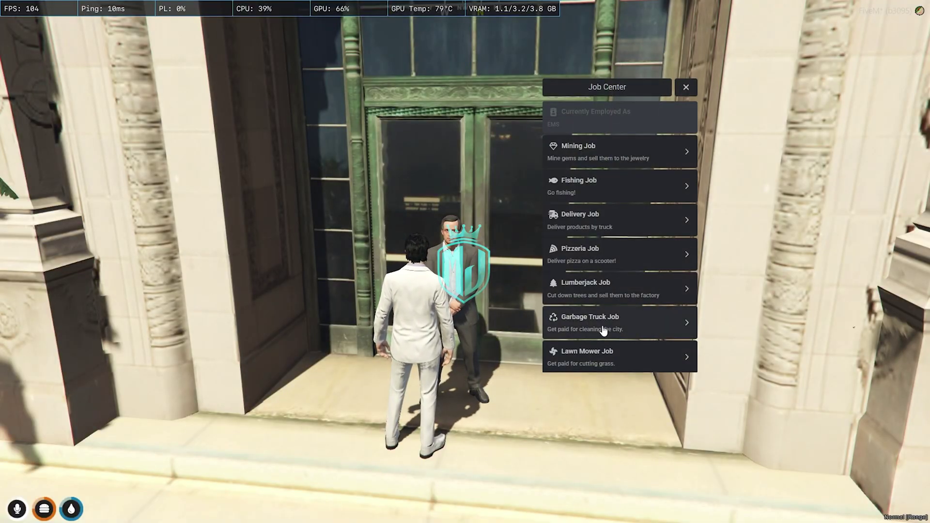
Choose the Garbage Truck Job in the Job Center and accept it.
click(603, 330)
click(602, 156)
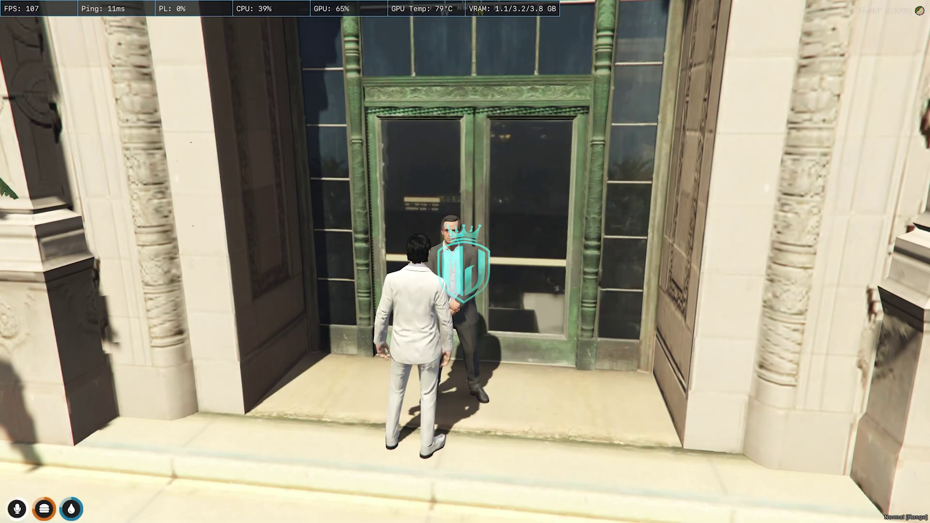
Target the NPC at the entrance again, reopen the Job Center and take on the Garbage Truck Job.
key(alt)
click(465, 262)
click(501, 264)
click(632, 318)
click(572, 158)
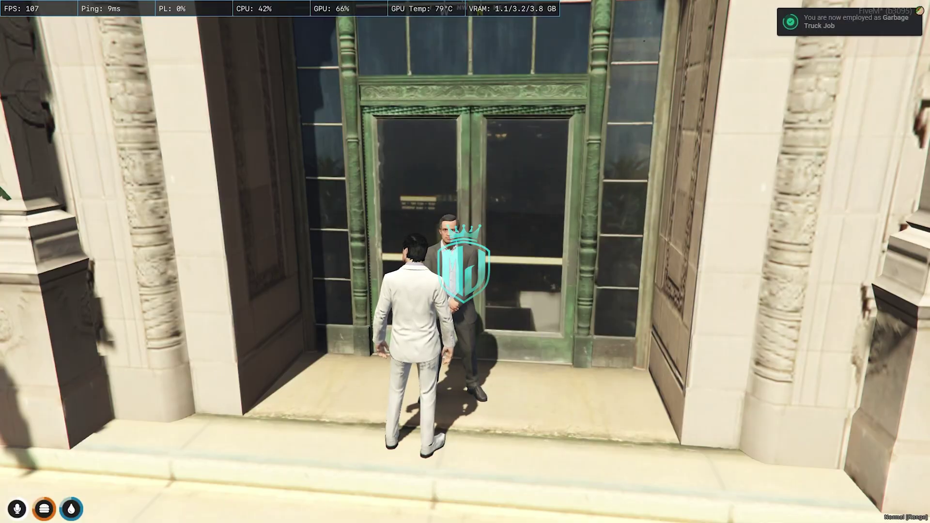
Reopen the Job Center, review the Garbage Truck Job's tutorial and accept the job once more.
key(alt)
click(465, 262)
click(502, 264)
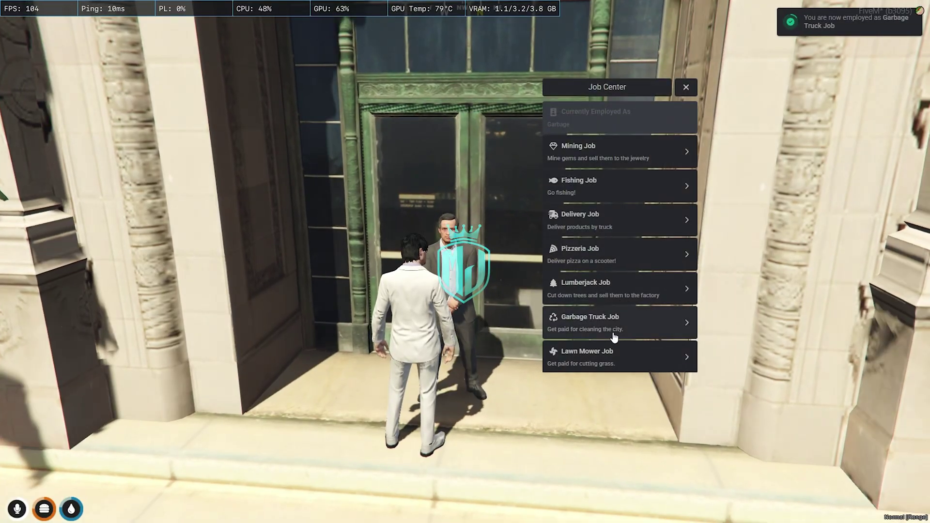
click(614, 337)
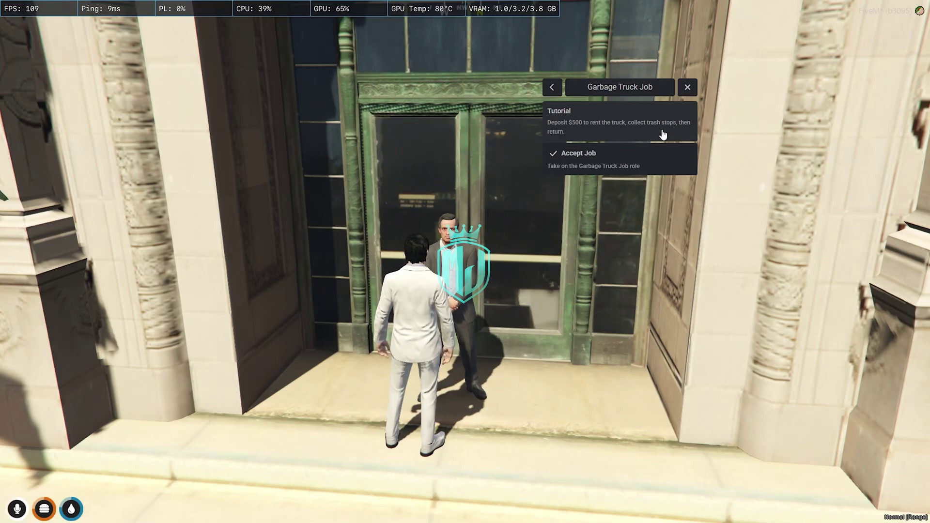
click(612, 155)
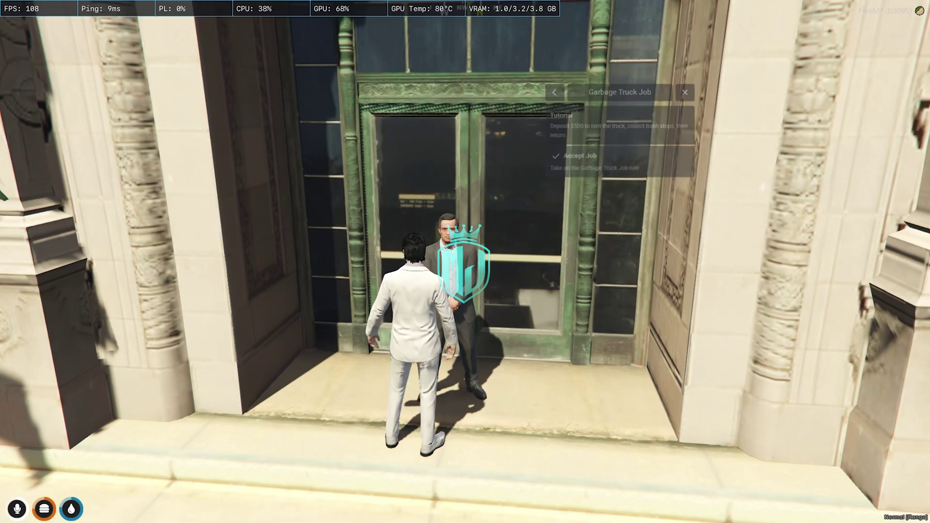
Bring up the city map and locate the Garbage Depot marker on it.
key(p)
scroll(468, 384, down, 3)
scroll(466, 385, down, 1)
drag(466, 385, 464, 317)
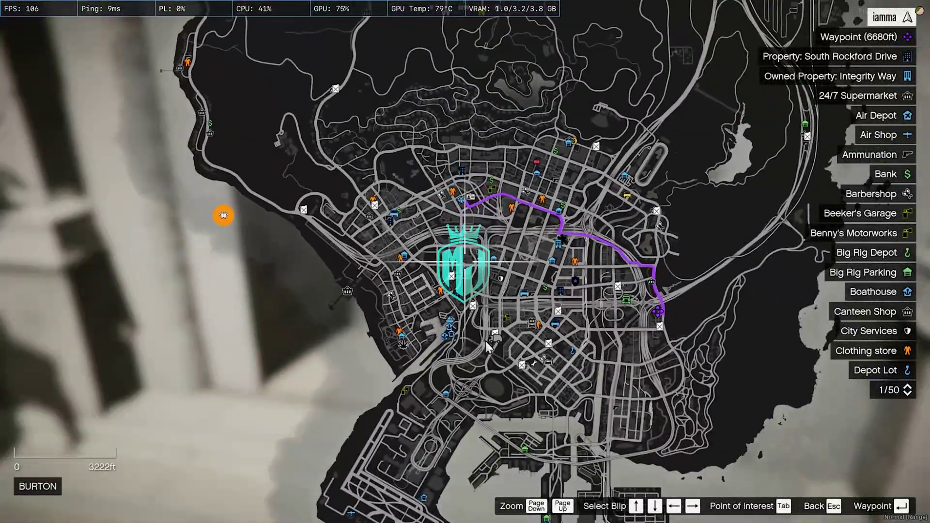
double_click(501, 338)
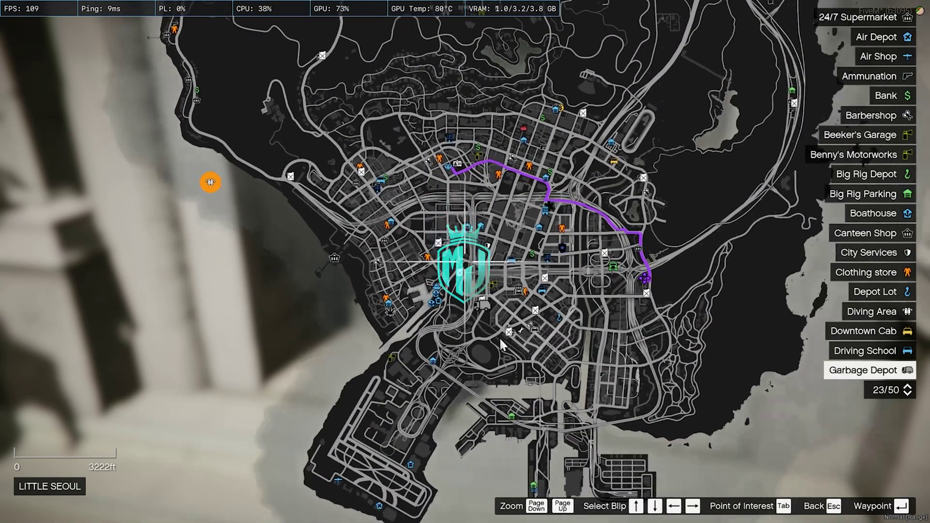